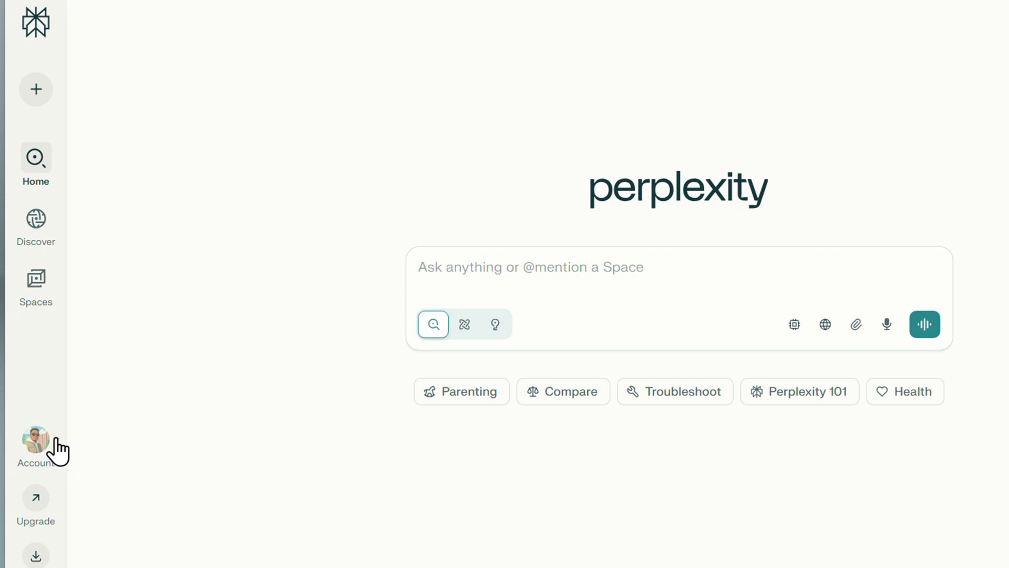
# Open the API section from the account menu to get the new API group form.
pyautogui.click(57, 451)
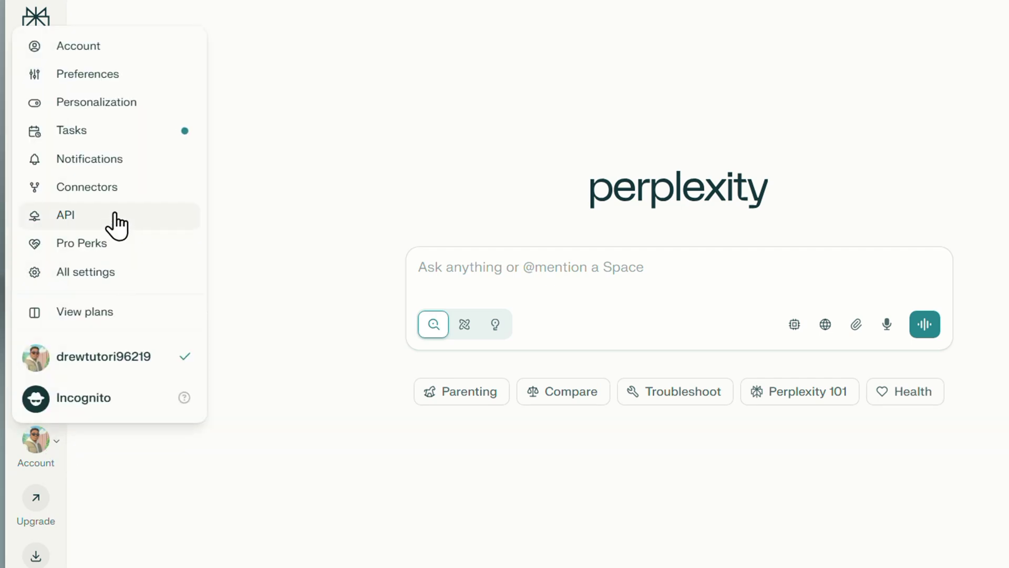
pyautogui.click(68, 220)
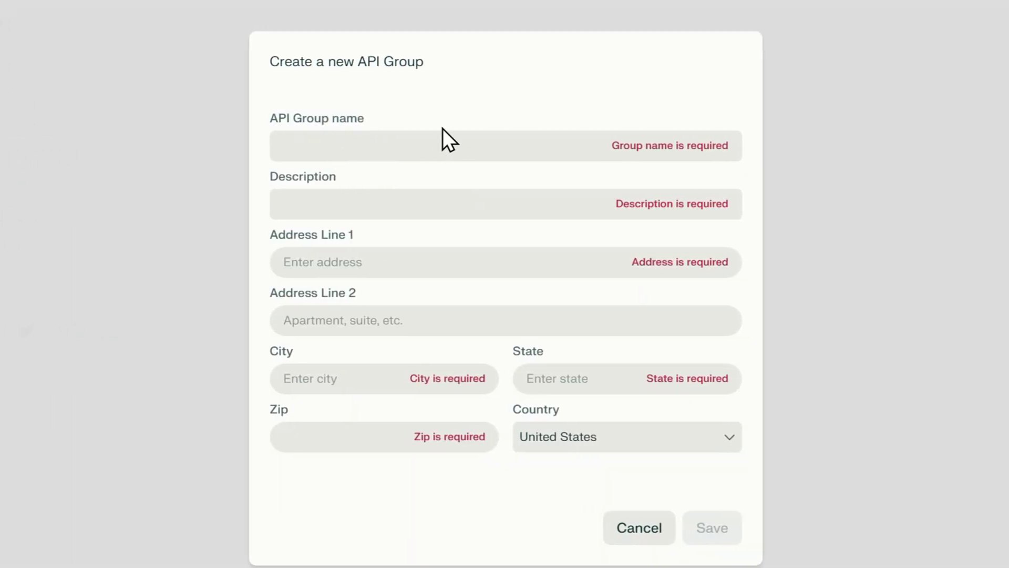
# Name the group 'Drew Tutorial' and reuse that text for Description and Address Lines 1–2.
pyautogui.click(615, 144)
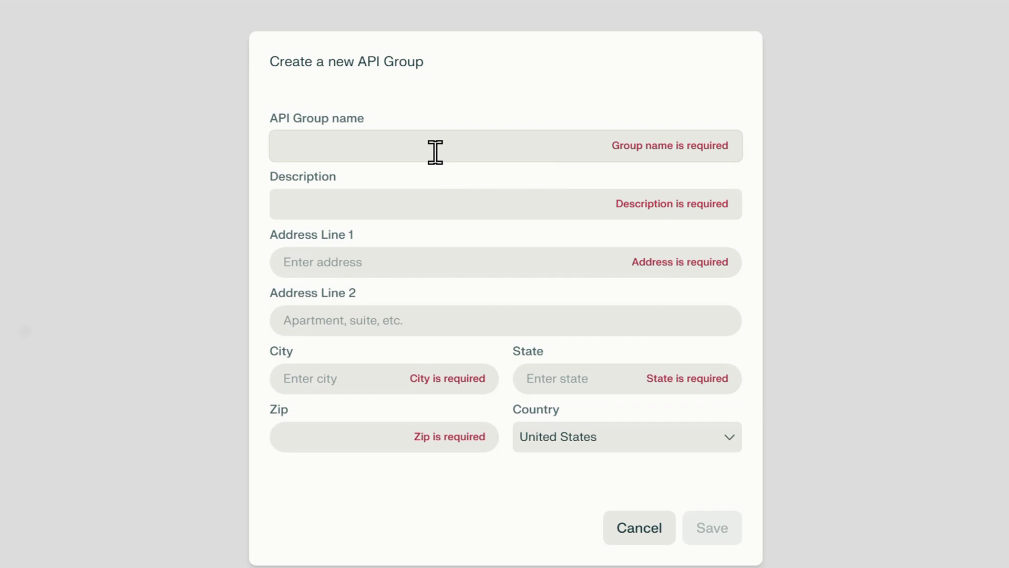
pyautogui.write('Drew Tutorial')
pyautogui.hotkey('ctrl', 'a')
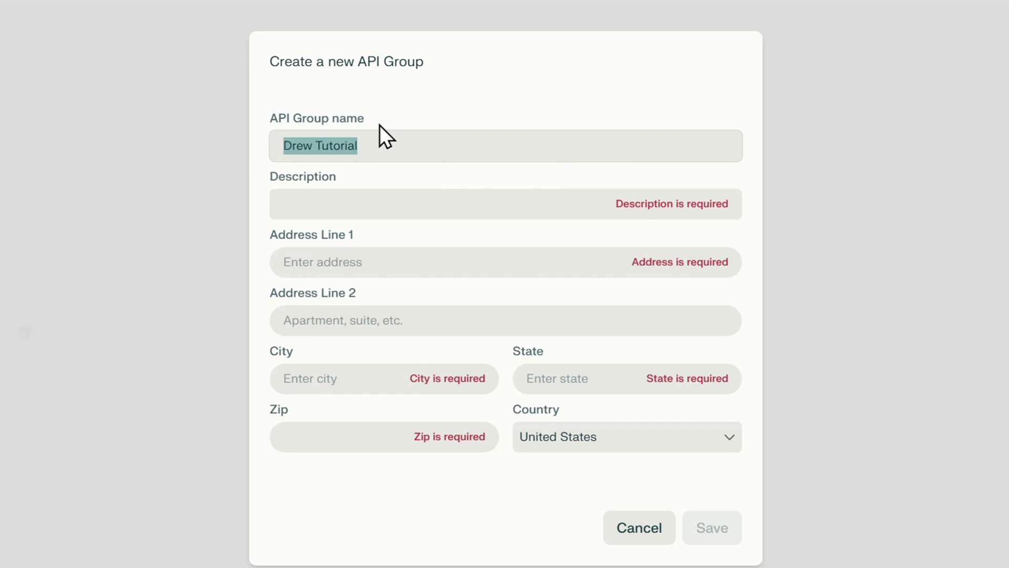
pyautogui.hotkey('ctrl', 'c')
pyautogui.click(372, 204)
pyautogui.hotkey('ctrl', 'v')
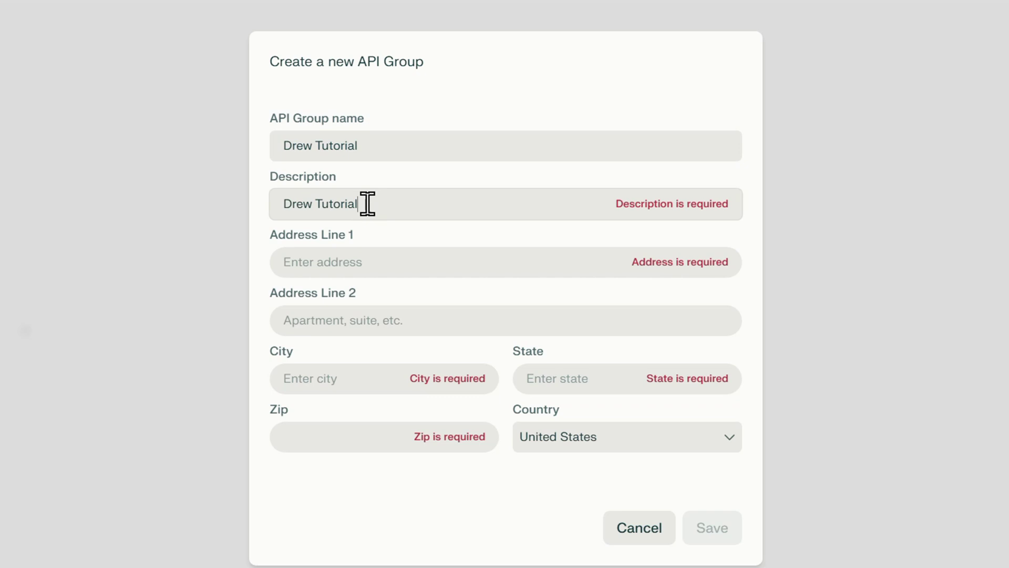
pyautogui.click(376, 271)
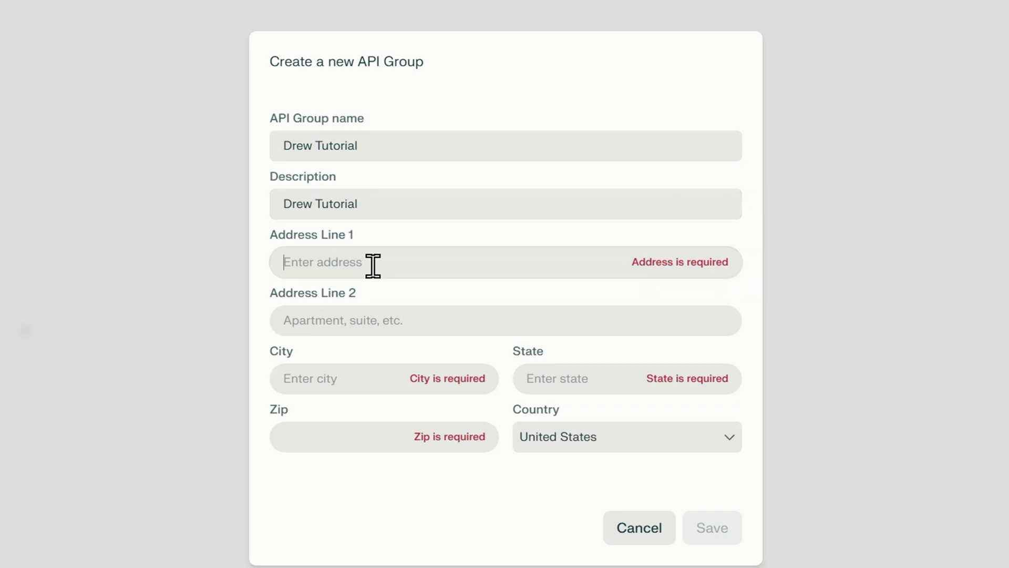
pyautogui.hotkey('ctrl', 'v')
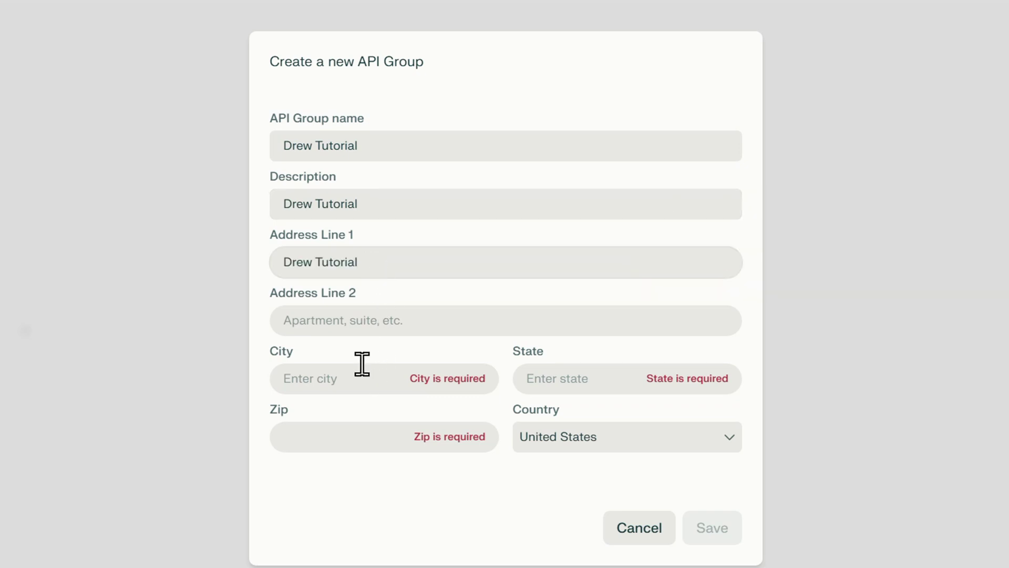
pyautogui.click(369, 328)
pyautogui.hotkey('ctrl', 'v')
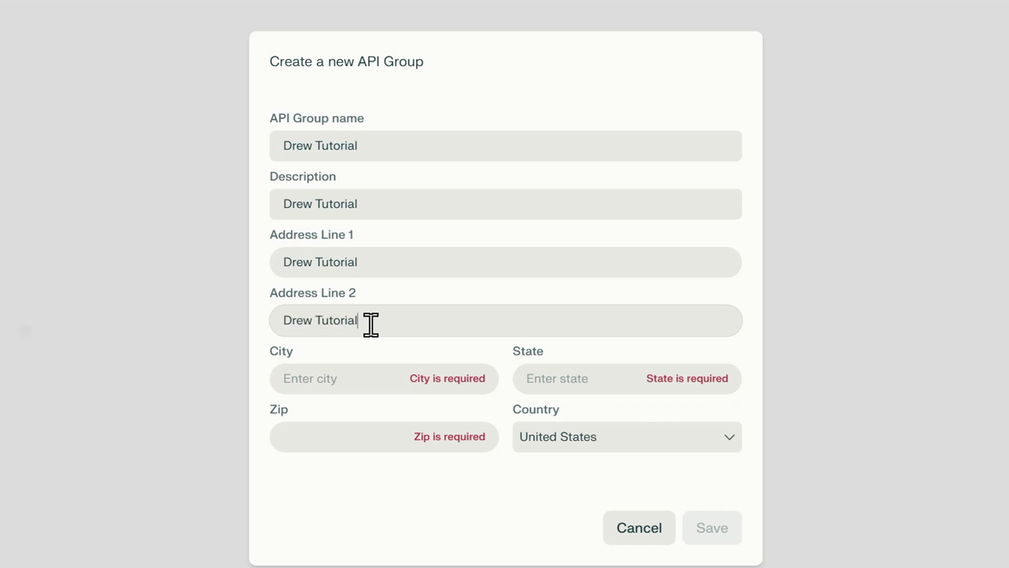
# Set city to Prague, country to Czech Republic and zip to 19800.
pyautogui.click(353, 382)
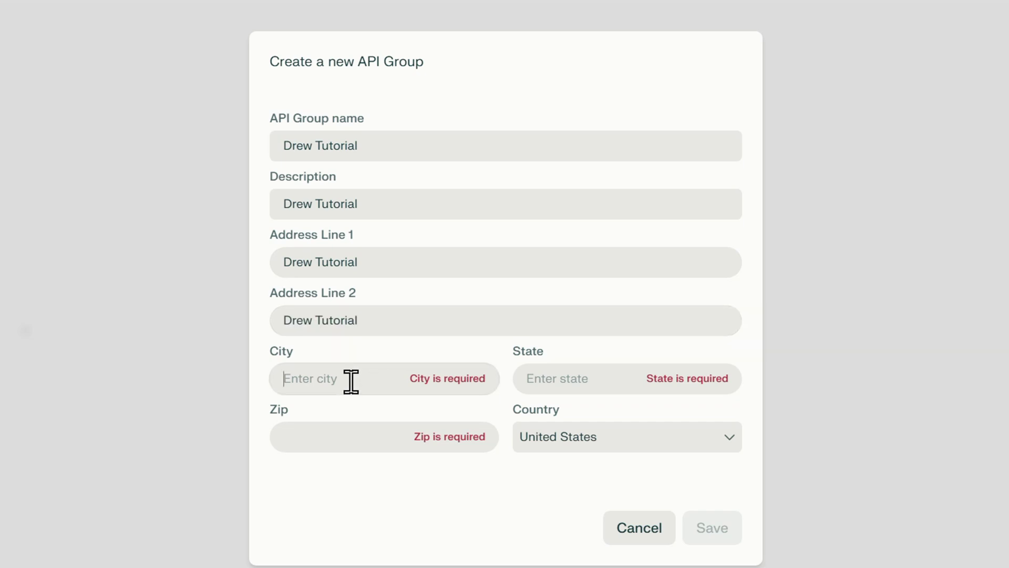
pyautogui.write('Pa')
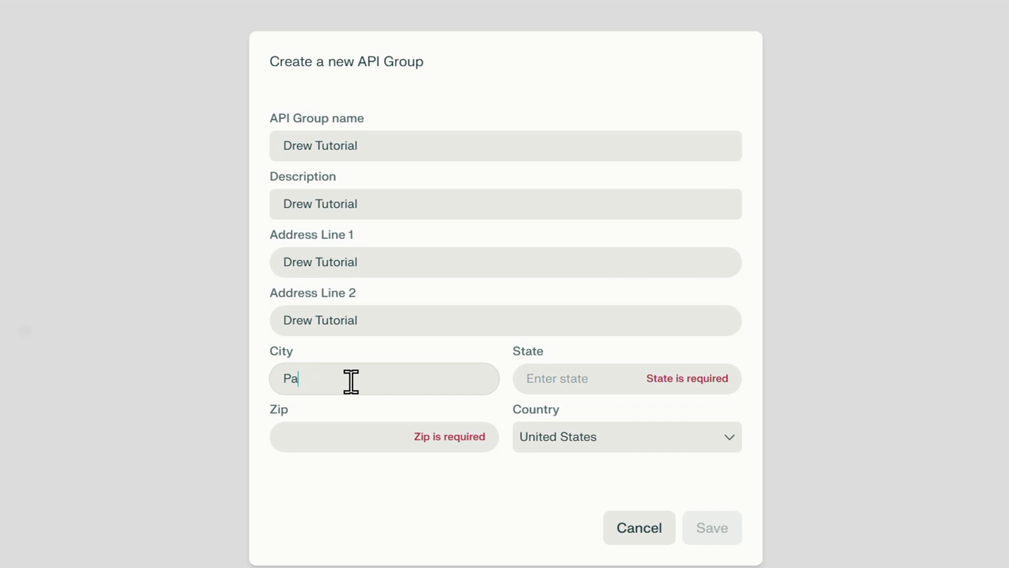
pyautogui.write('rague')
pyautogui.click(671, 444)
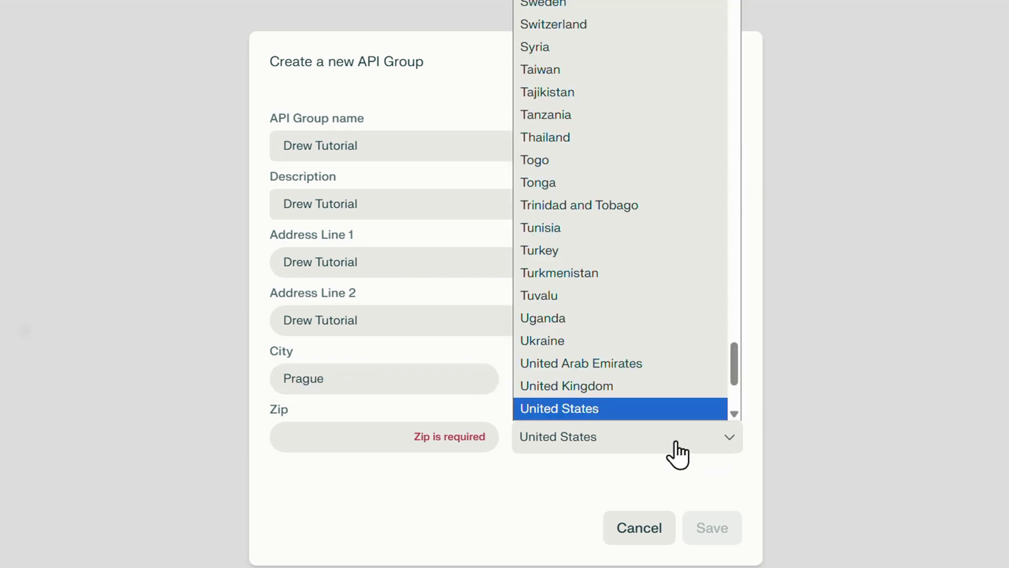
pyautogui.write('cz')
pyautogui.press('Return')
pyautogui.click(388, 441)
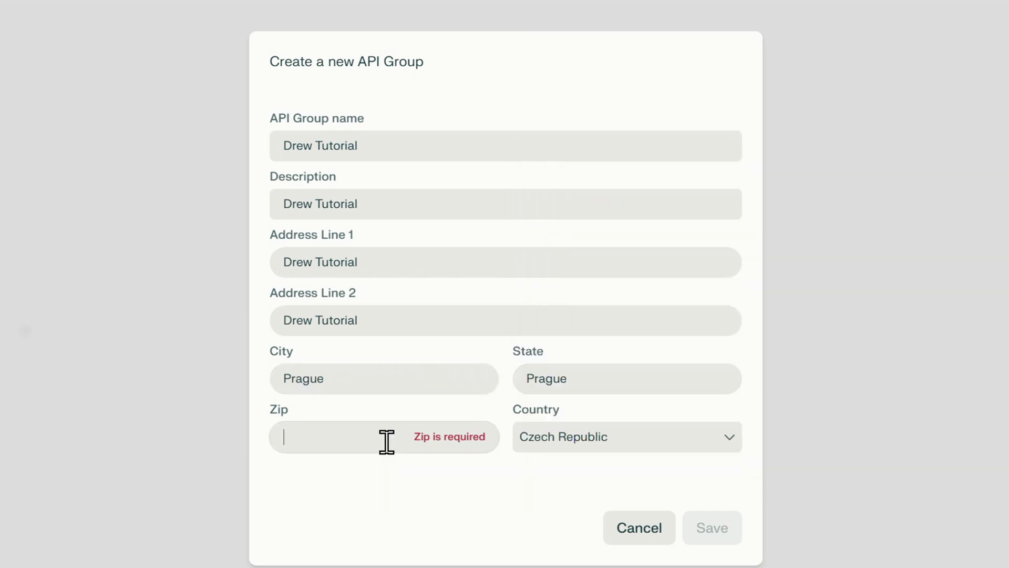
pyautogui.write('19800')
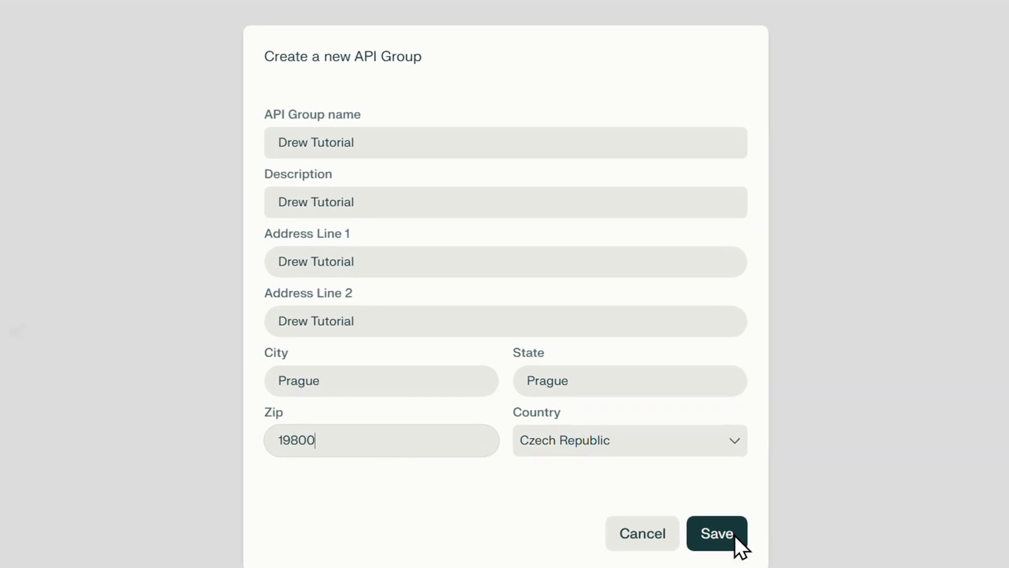
# Save the 'Drew Tutorial' group and view its members list showing one Admin.
pyautogui.click(735, 533)
pyautogui.scroll(-1, 694, 370)
pyautogui.scroll(-4, 705, 384)
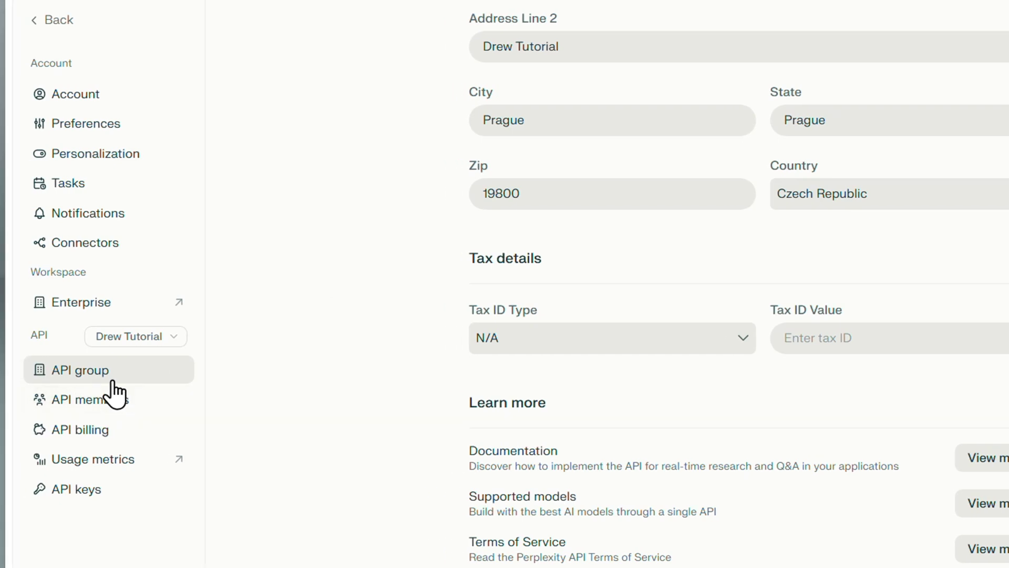
pyautogui.click(94, 404)
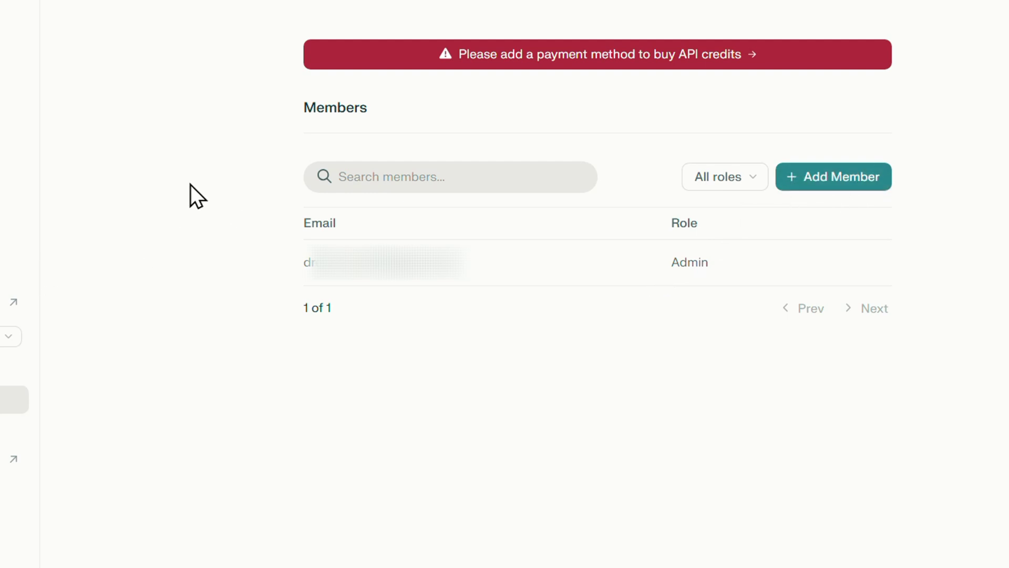
# Review the API billing and API keys pages, then return to billing via the payment banner.
pyautogui.click(83, 432)
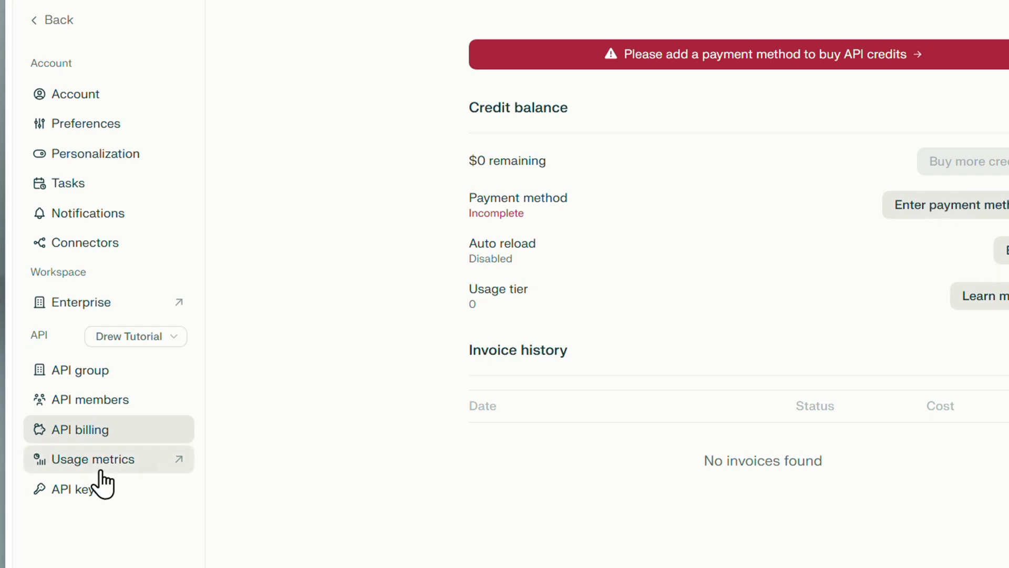
pyautogui.click(76, 491)
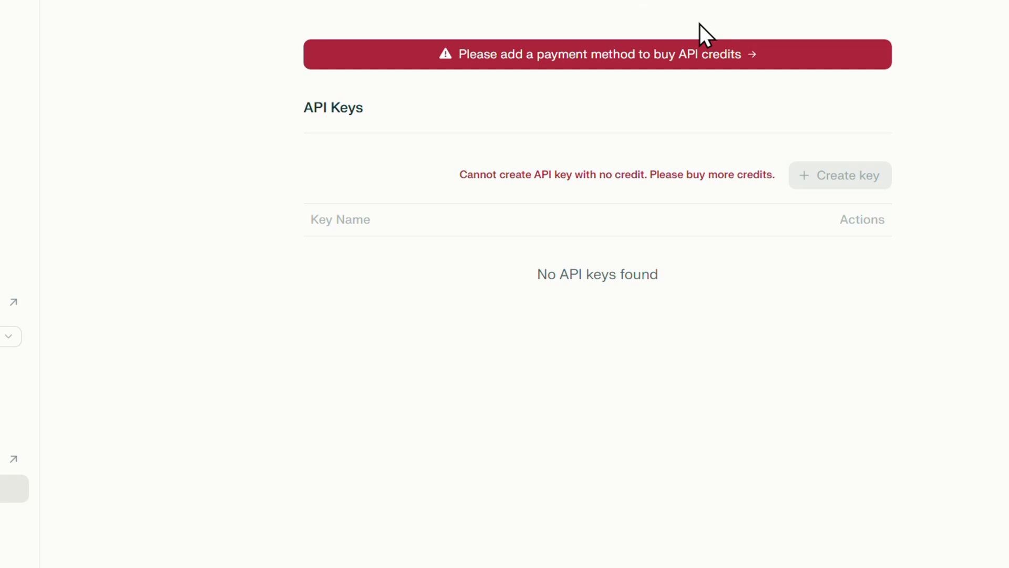
pyautogui.click(686, 63)
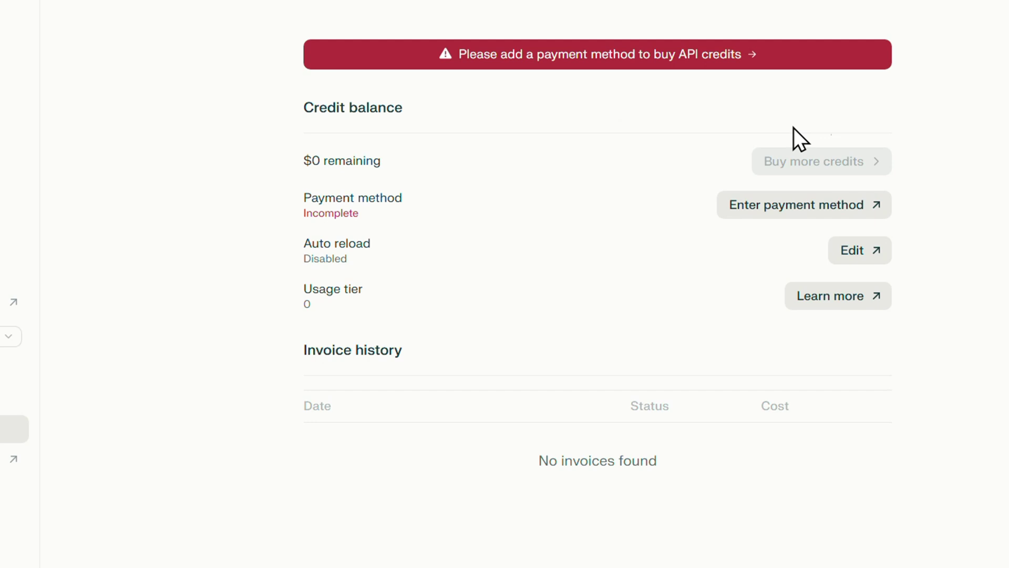
pyautogui.click(781, 209)
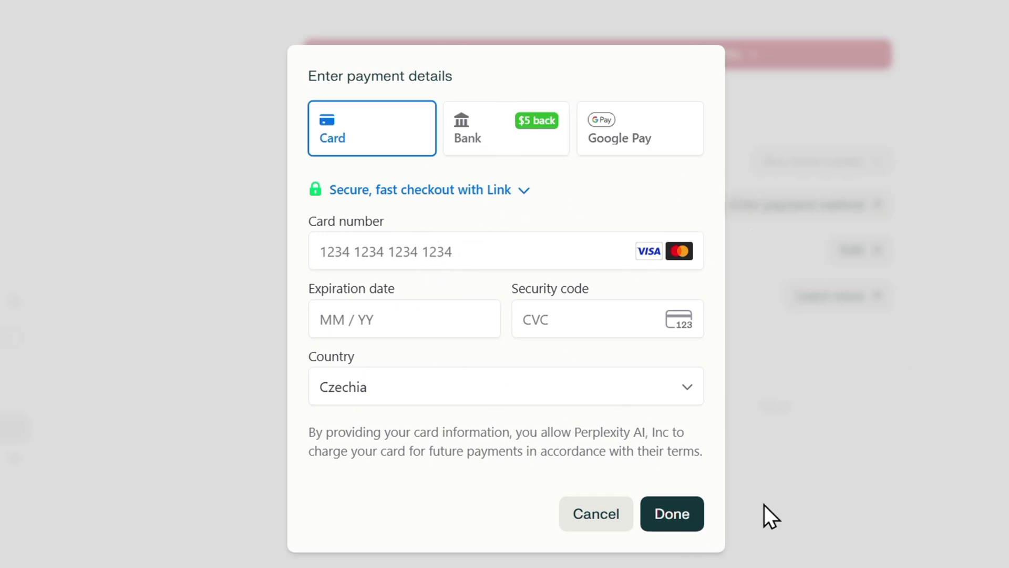
pyautogui.click(735, 123)
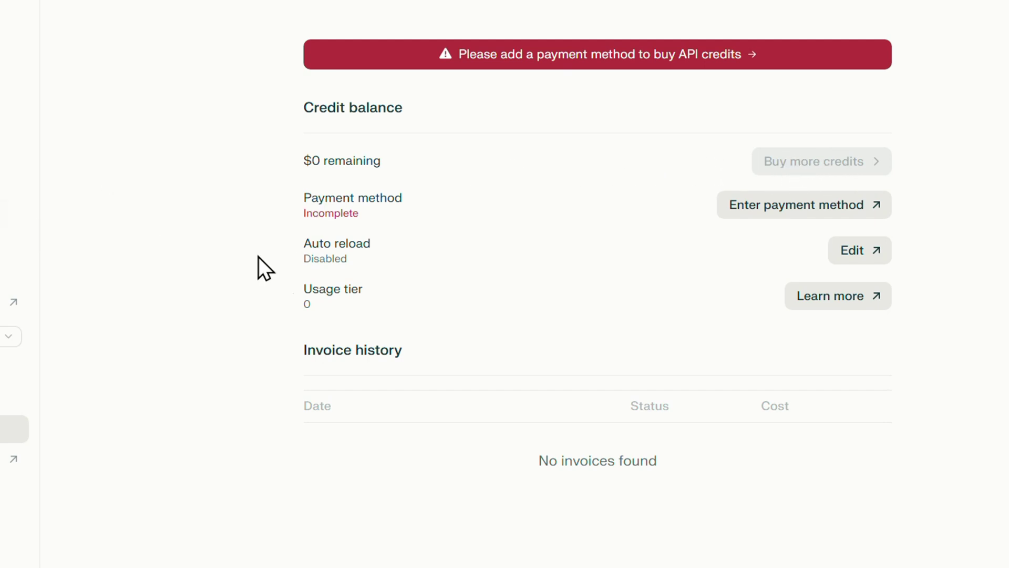
# Go back to the empty API keys page, where key creation requires credits.
pyautogui.click(85, 491)
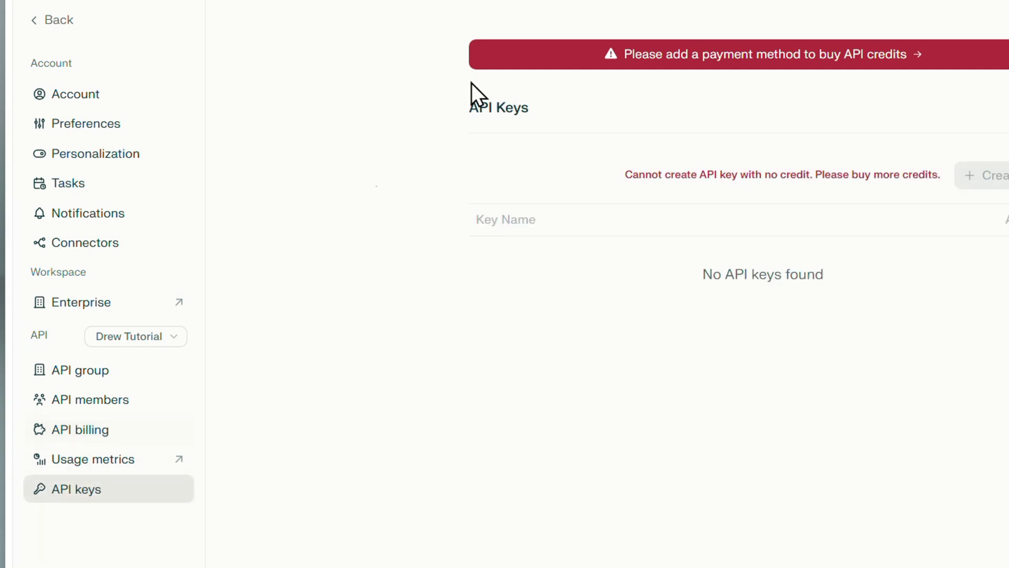